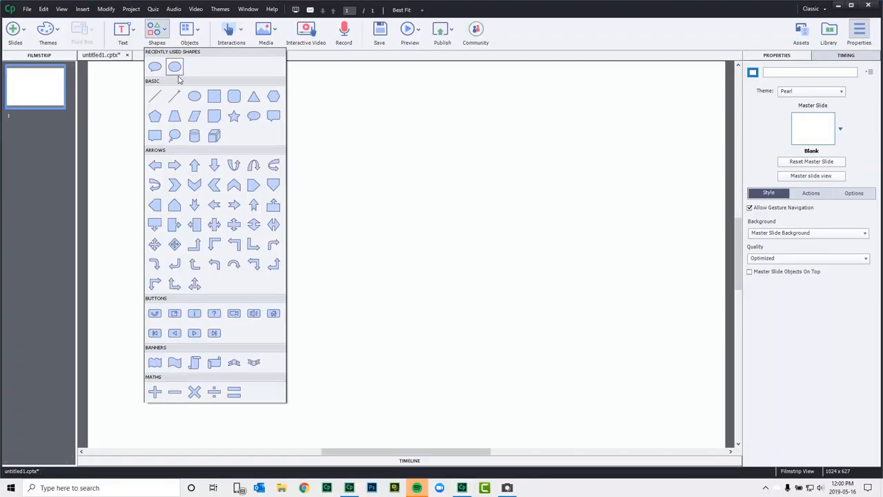
# - Draw an oval and give it a reversed radial Gradient Fill so the edge is dark
pyautogui.click(174, 66)
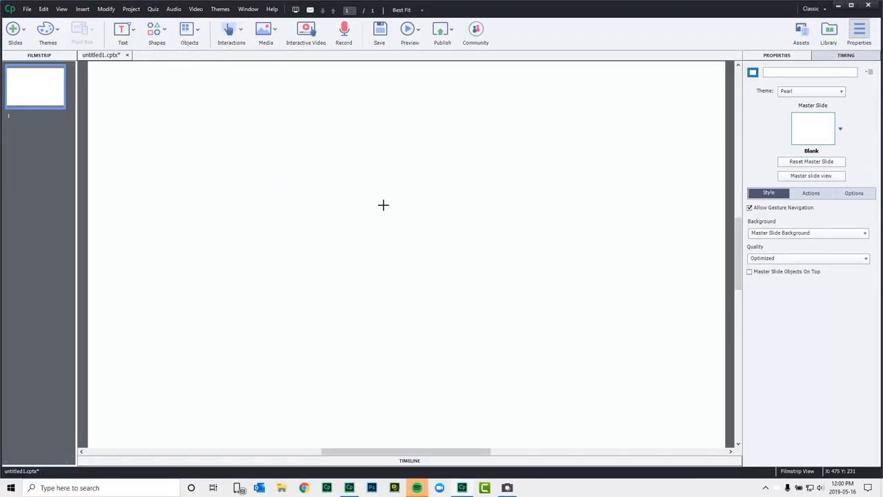
pyautogui.moveTo(260, 167); pyautogui.dragTo(378, 284)
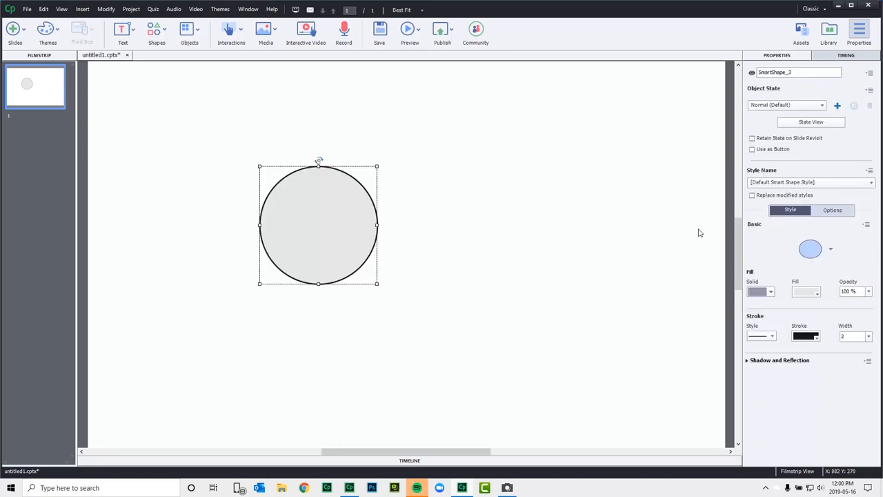
pyautogui.click(761, 293)
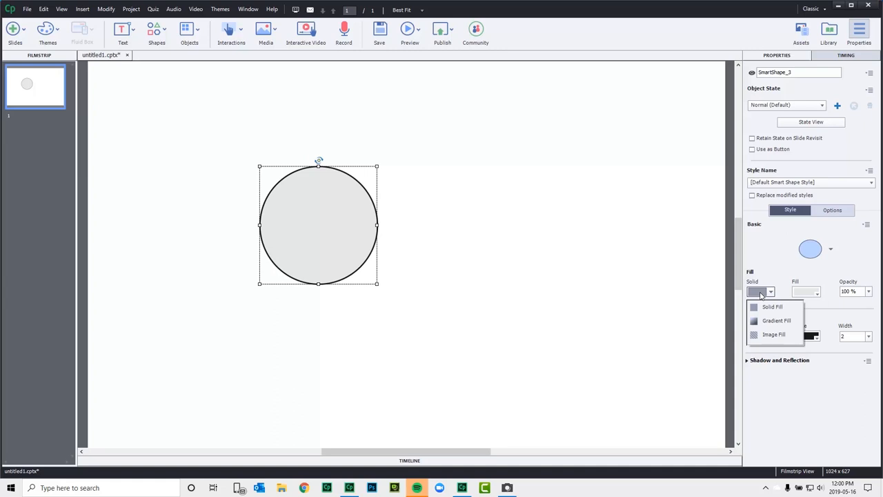
pyautogui.click(776, 320)
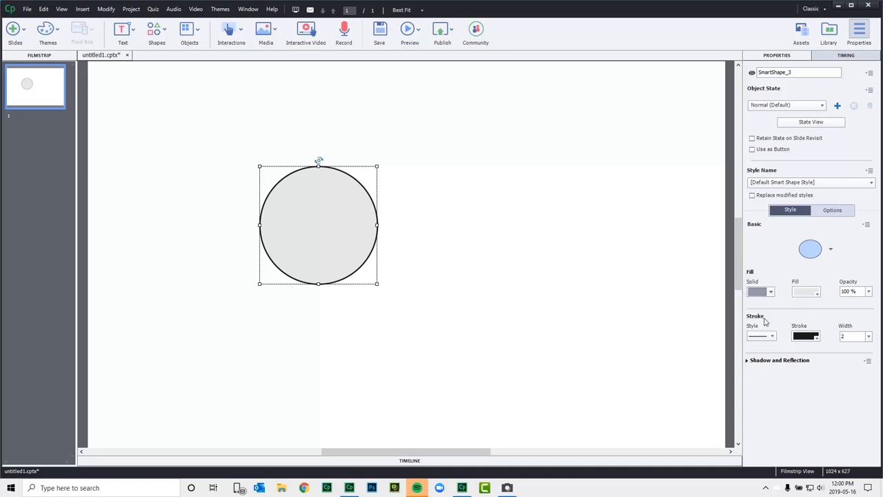
pyautogui.click(811, 295)
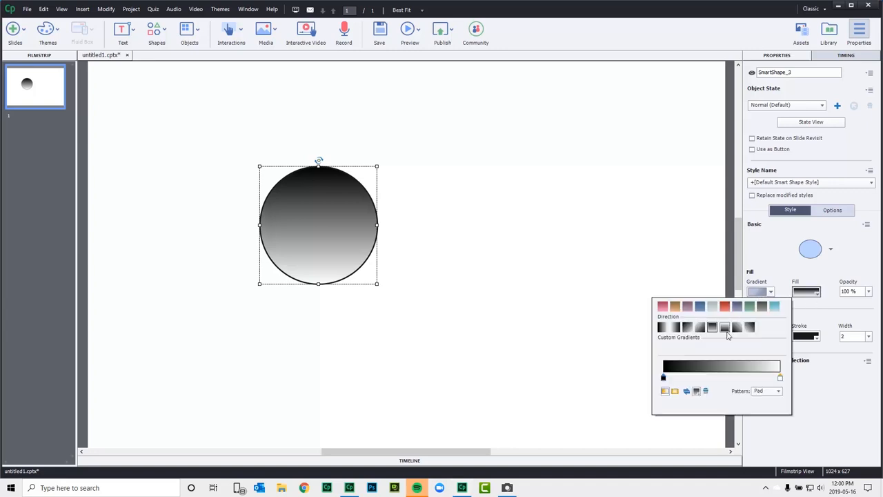
pyautogui.click(676, 392)
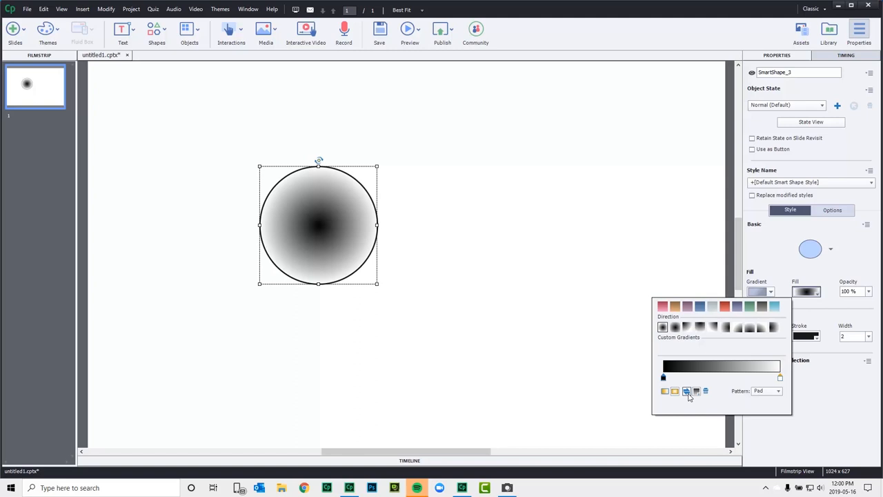
pyautogui.click(686, 392)
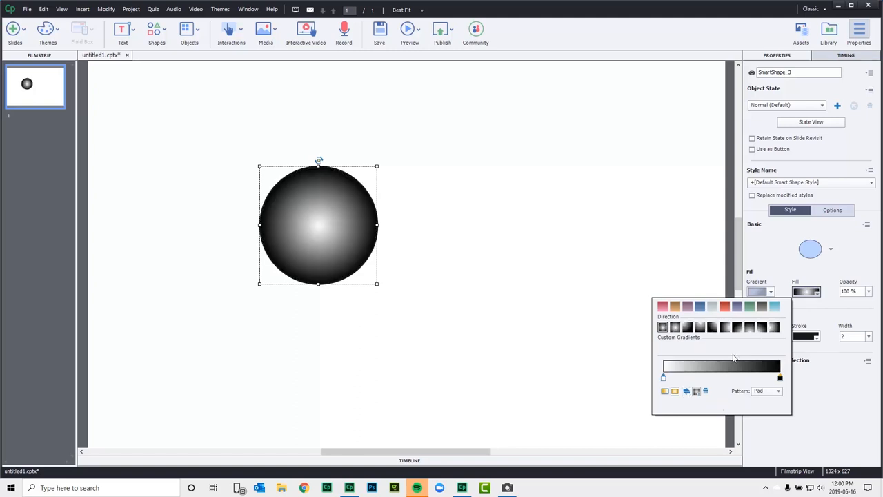
pyautogui.click(323, 231)
# - Edit the gradient, moving the highlight toward the top and shrinking the radius for sphere shading
pyautogui.rightClick(323, 231)
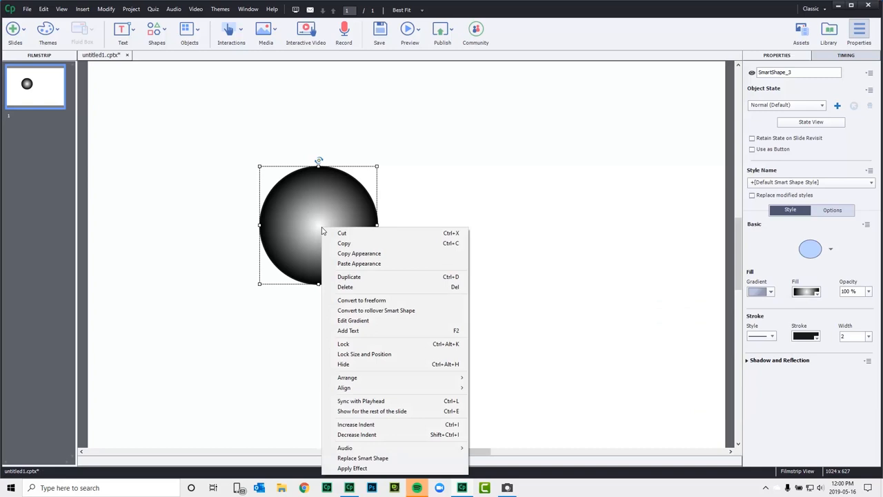
pyautogui.click(355, 320)
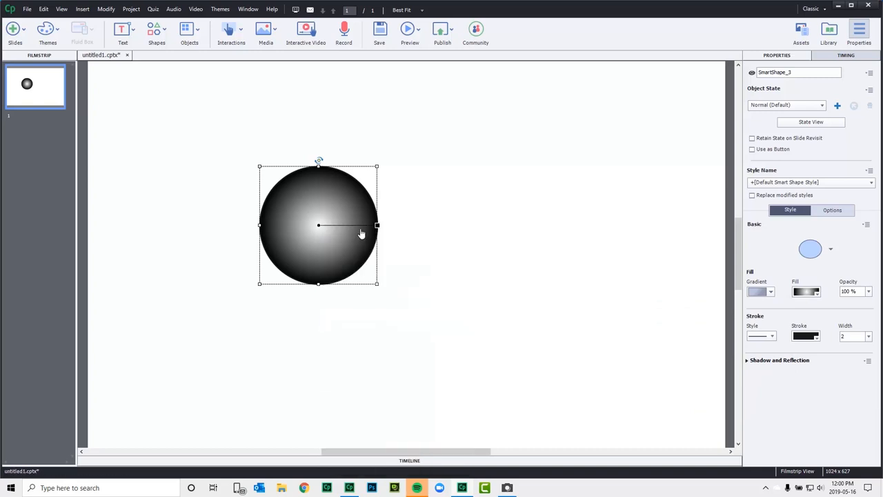
pyautogui.moveTo(319, 227); pyautogui.dragTo(319, 189)
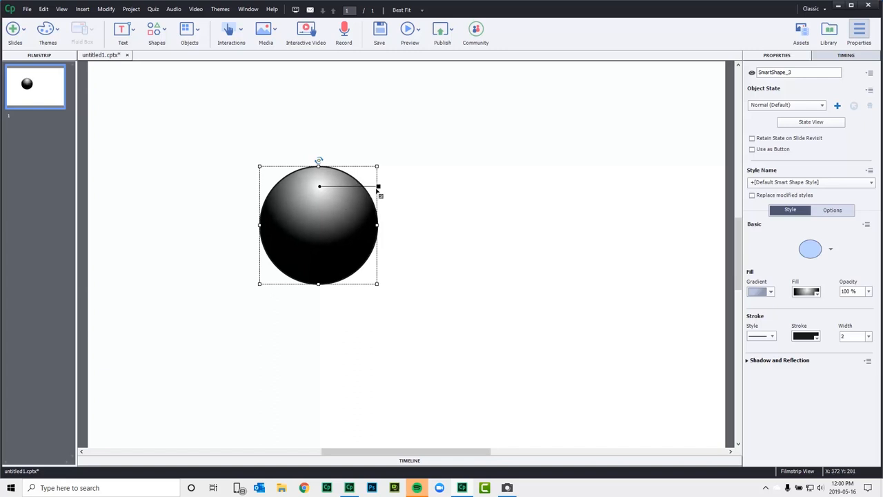
pyautogui.moveTo(378, 187); pyautogui.dragTo(319, 263)
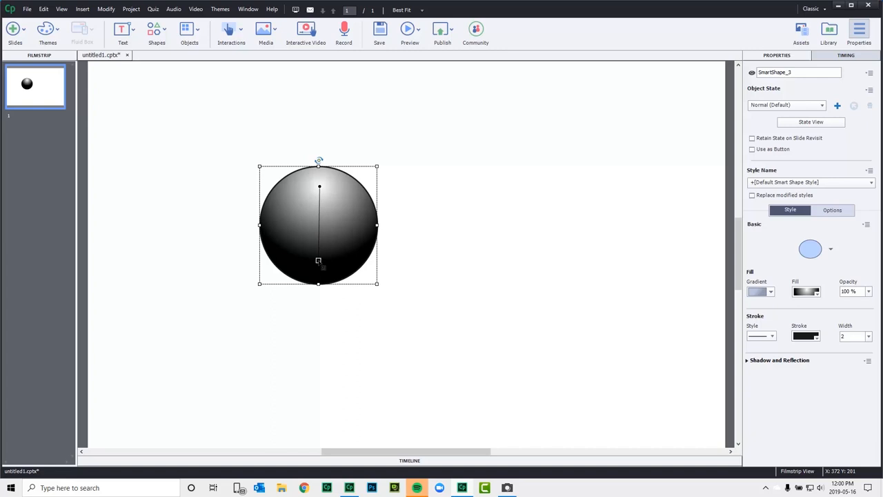
# - Save the ball's appearance as a new object style named 'Black Ball' via Create New Style
pyautogui.click(460, 268)
pyautogui.click(352, 245)
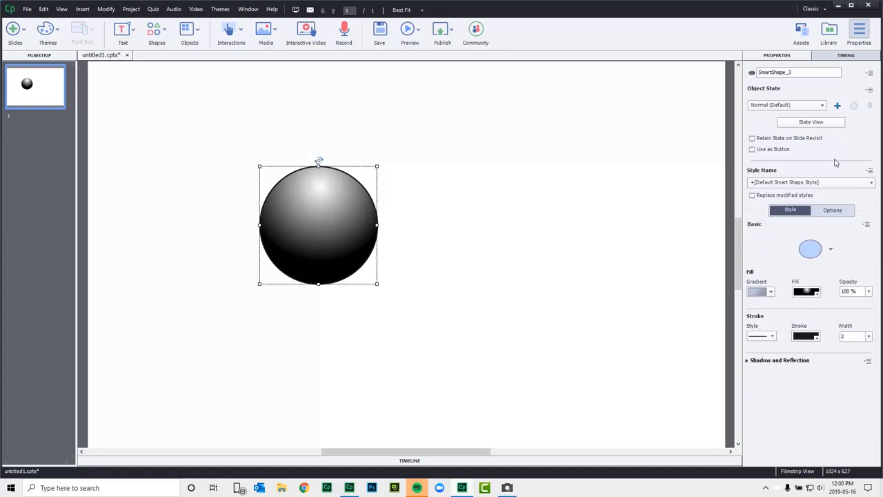
pyautogui.click(870, 170)
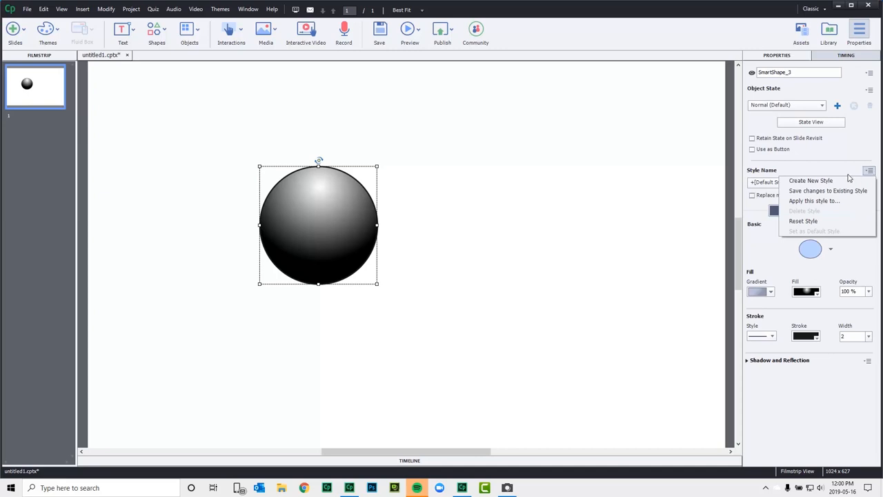
pyautogui.click(810, 181)
pyautogui.moveTo(786, 205); pyautogui.dragTo(723, 205)
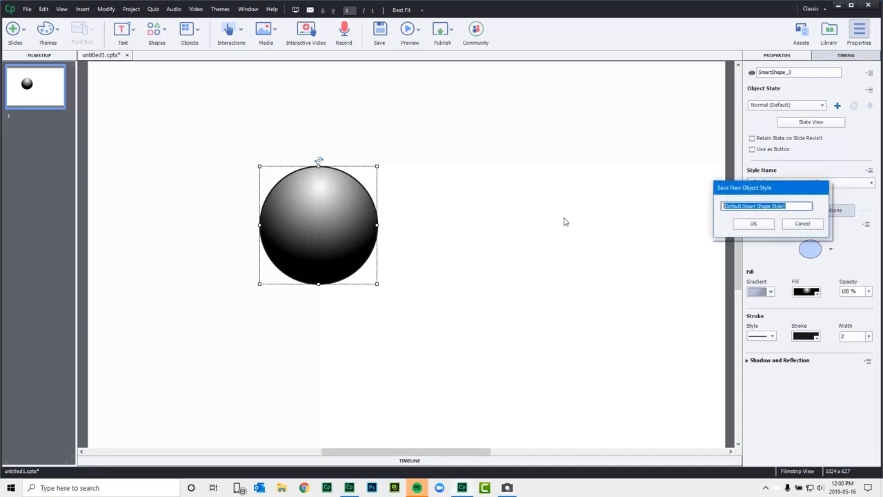
pyautogui.write('Black Ball')
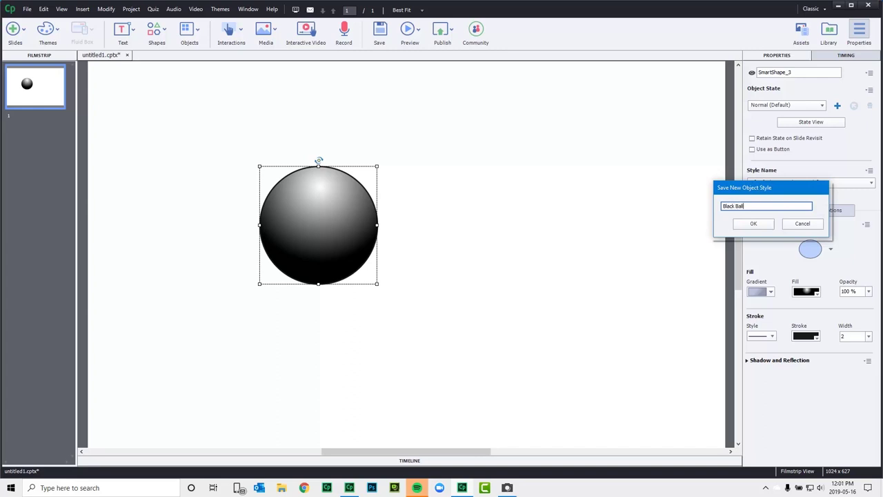
pyautogui.press('Return')
pyautogui.click(508, 250)
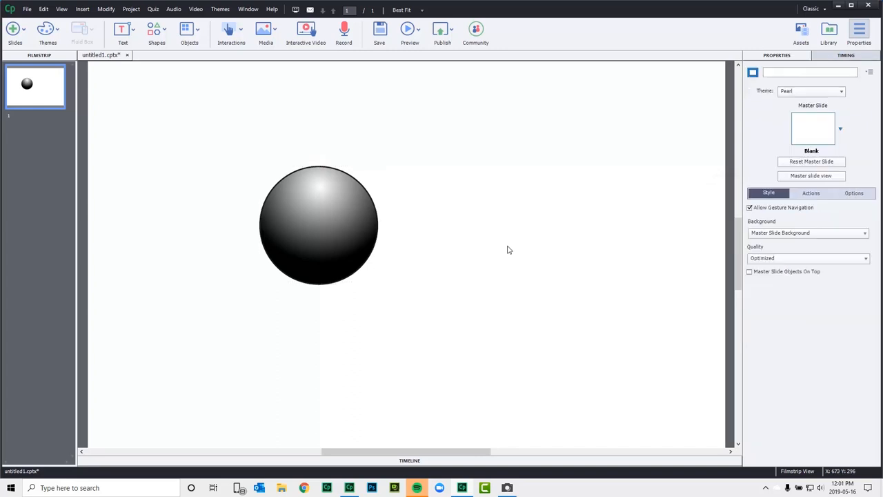
# - Draw a star from the Shapes gallery to the right of the ball
pyautogui.click(161, 36)
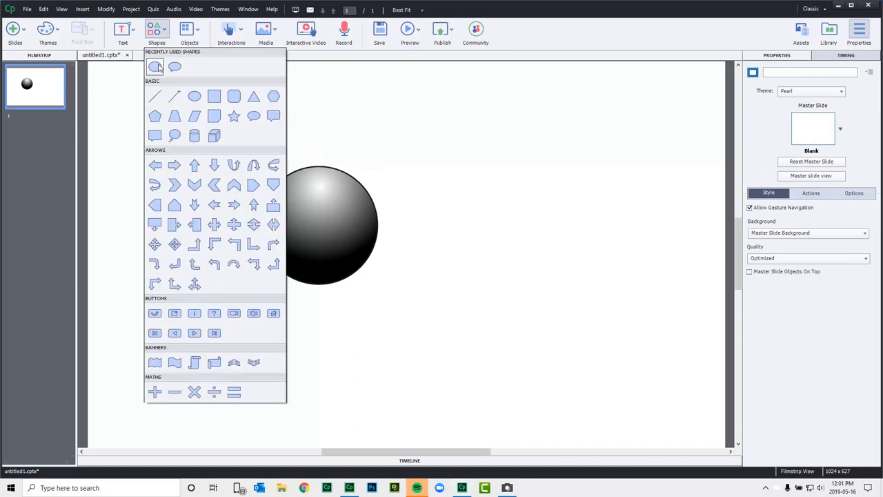
pyautogui.click(235, 117)
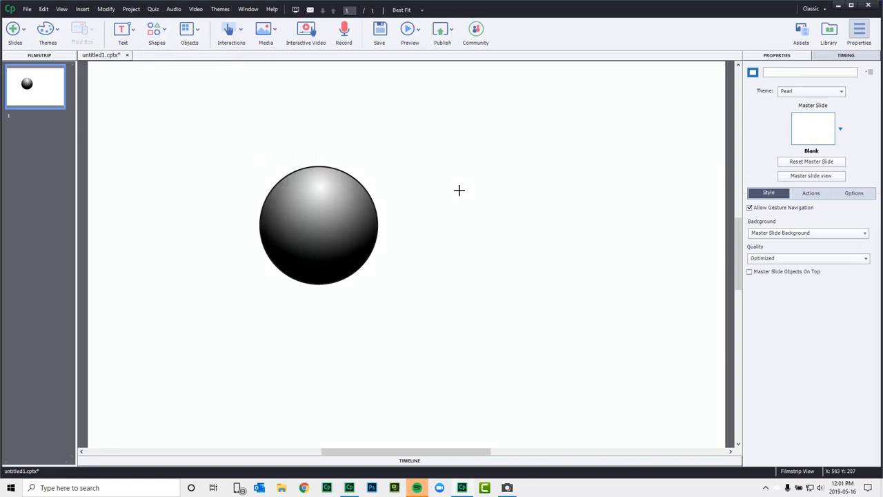
pyautogui.moveTo(482, 155); pyautogui.dragTo(614, 287)
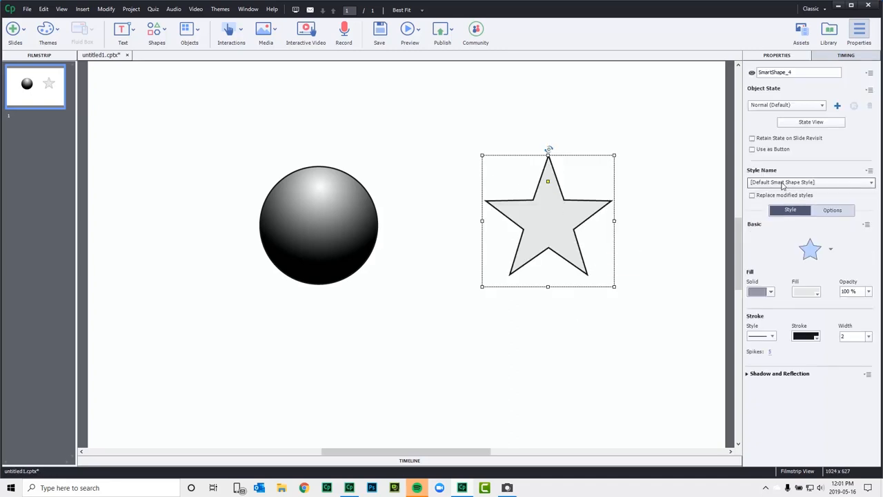
# - Copy the ball's appearance and paste it onto the star so it carries the Black Ball style
pyautogui.click(313, 214)
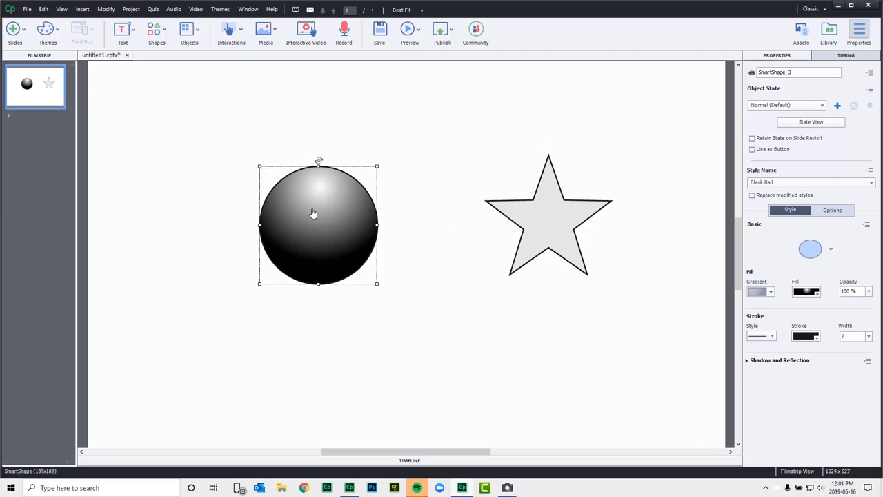
pyautogui.rightClick(313, 212)
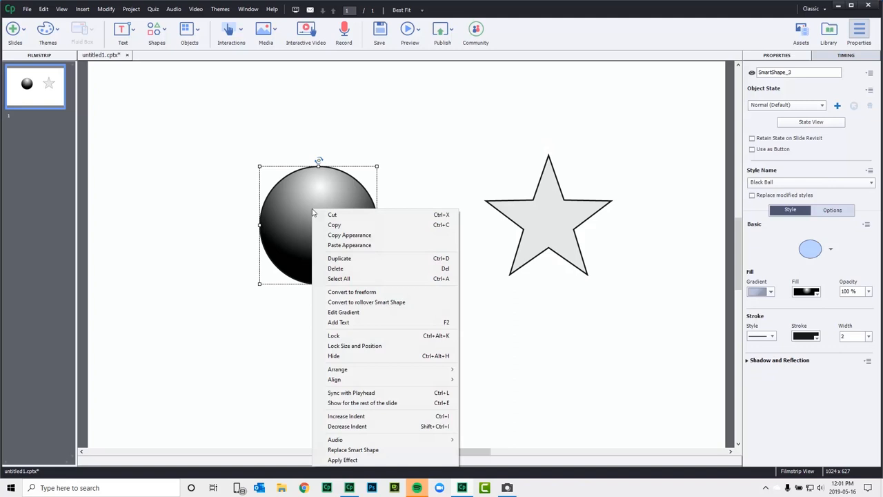
pyautogui.click(346, 236)
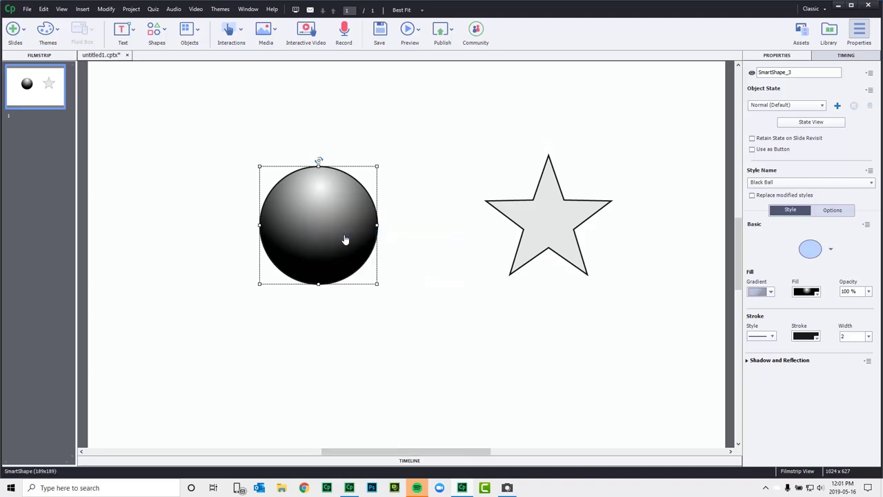
pyautogui.click(555, 207)
pyautogui.rightClick(555, 207)
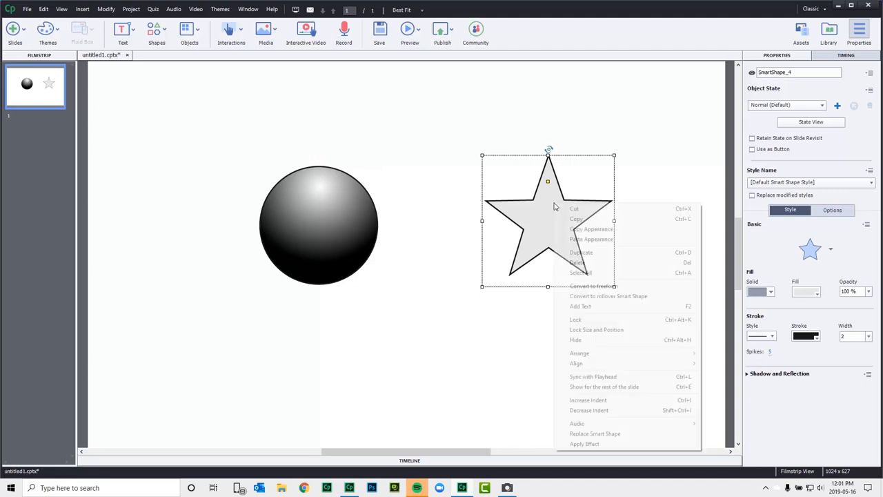
pyautogui.click(581, 239)
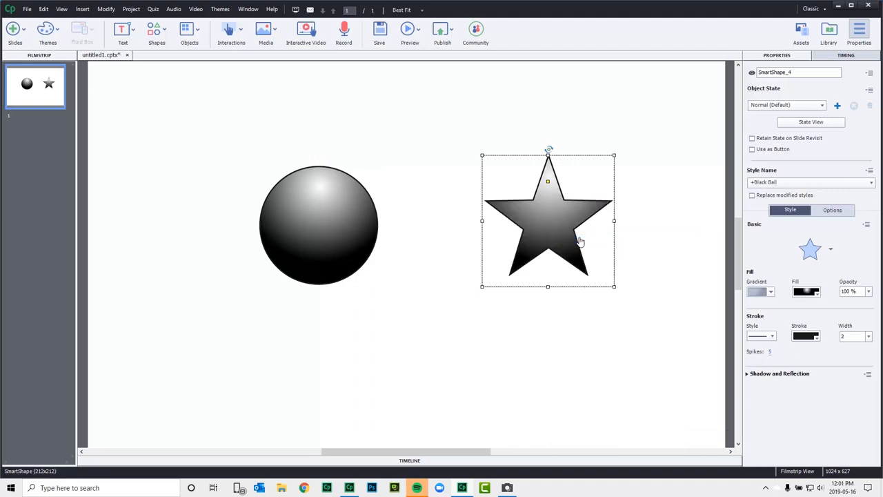
pyautogui.click(487, 309)
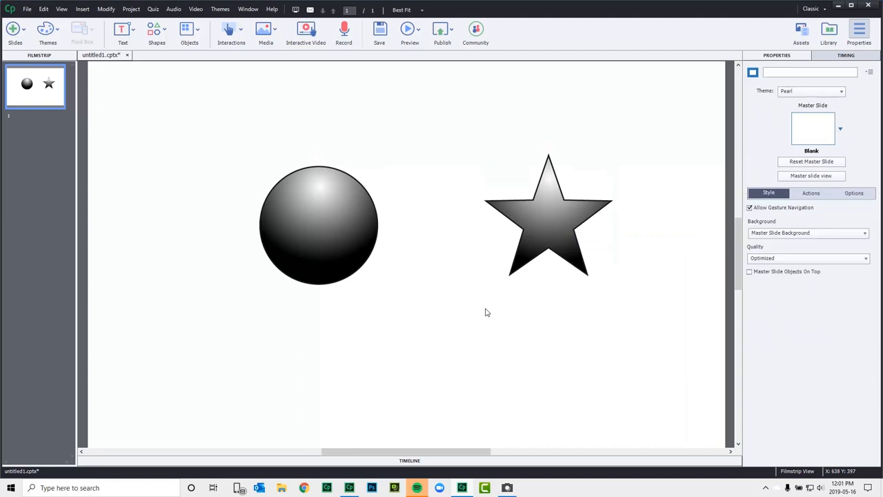
pyautogui.click(552, 248)
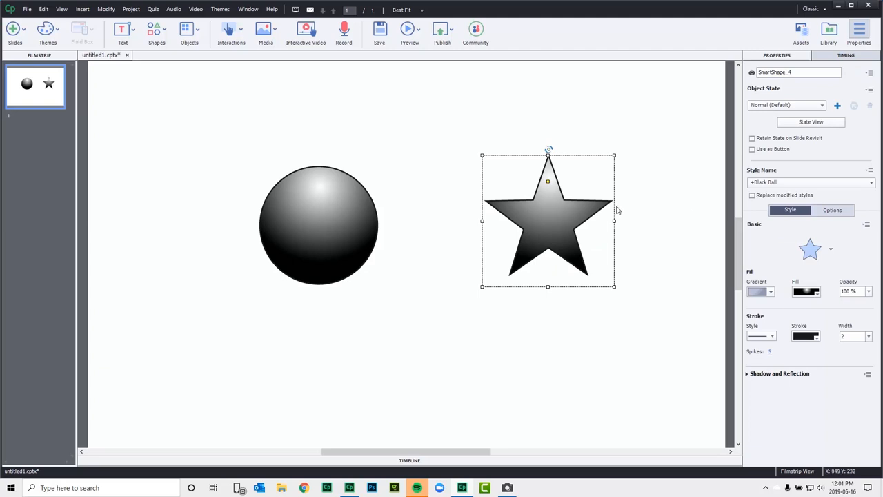
pyautogui.click(445, 210)
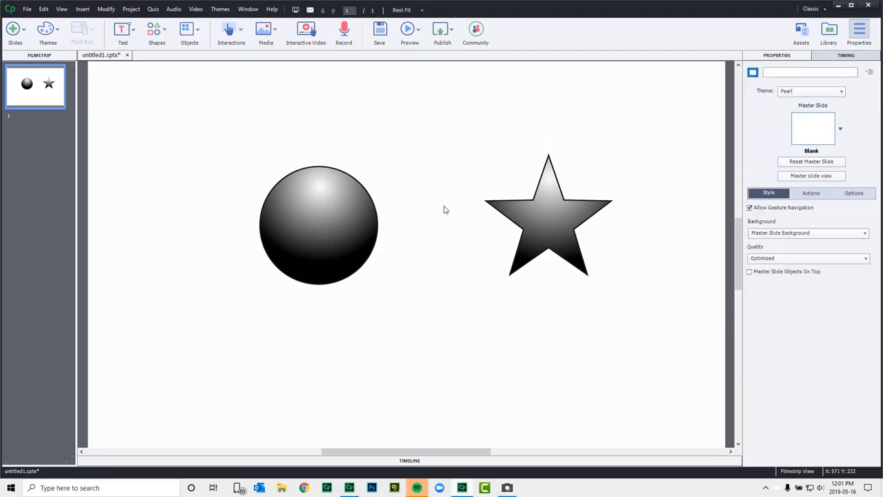